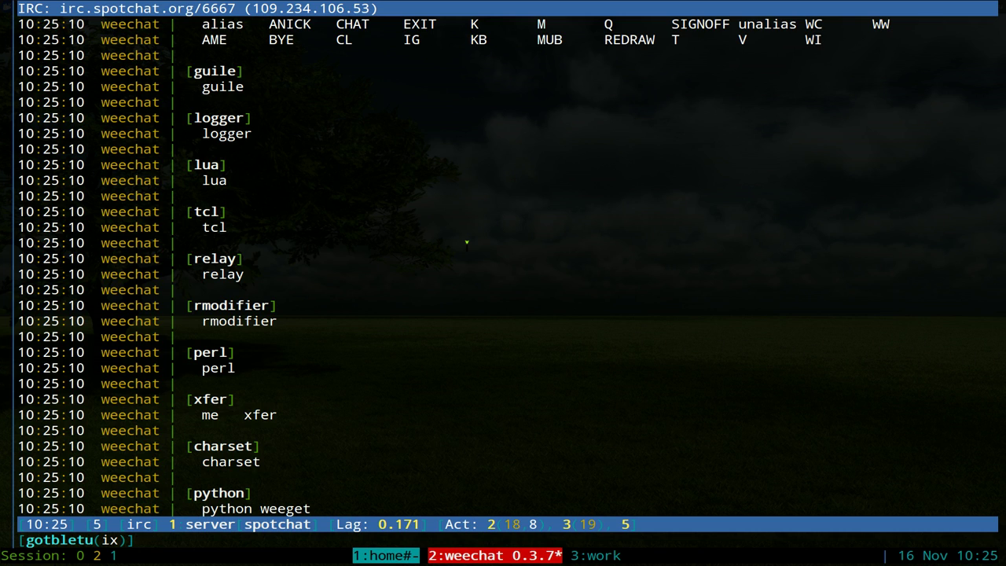
Show the weeget details of the buffers.pl script and read its description.
{"action": "type", "text": "/weeget "}
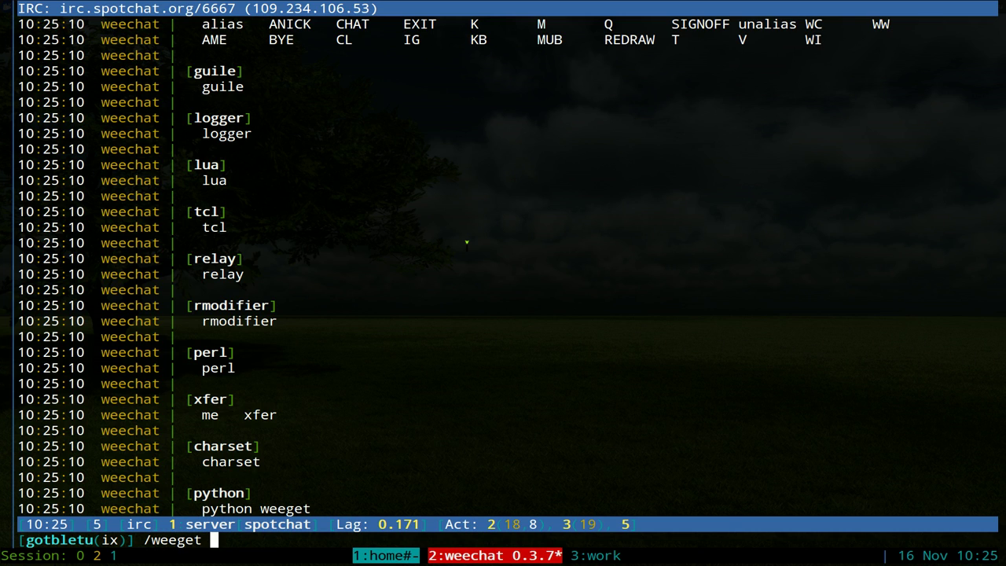
{"action": "type", "text": "show buffer"}
{"action": "key", "text": "Tab"}
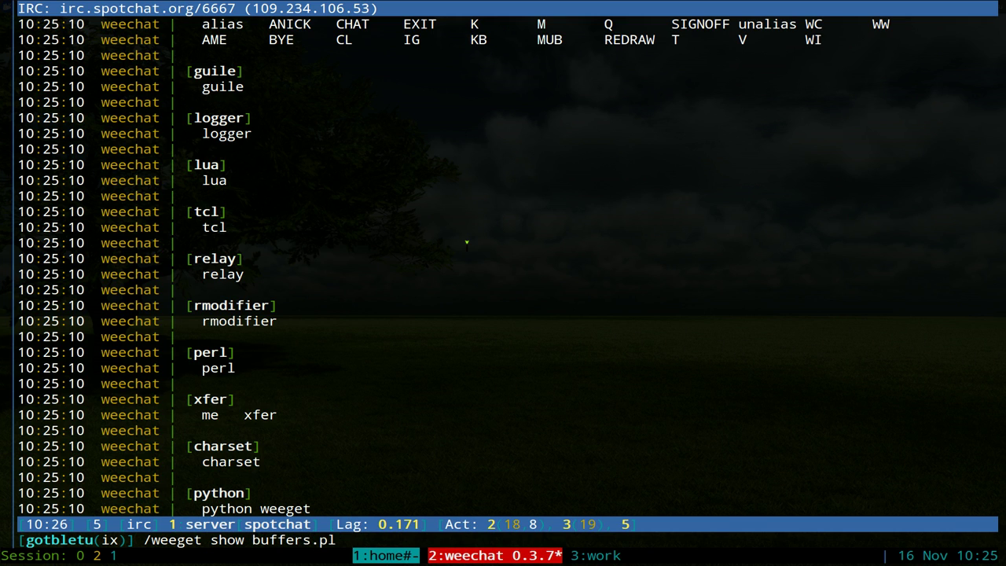
{"action": "key", "text": "Return"}
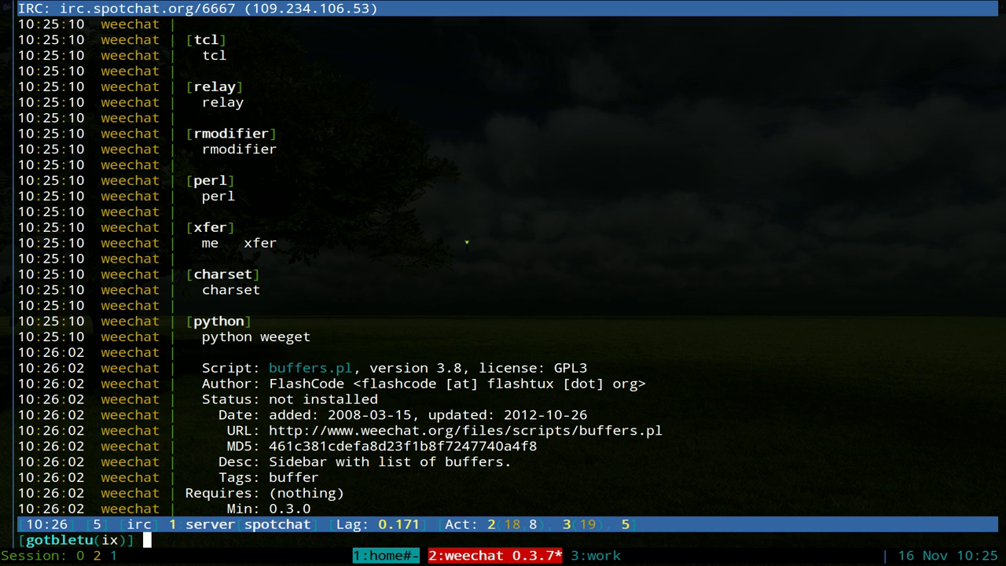
{"action": "left_click_drag", "start_coordinate": [268, 464], "coordinate": [504, 465]}
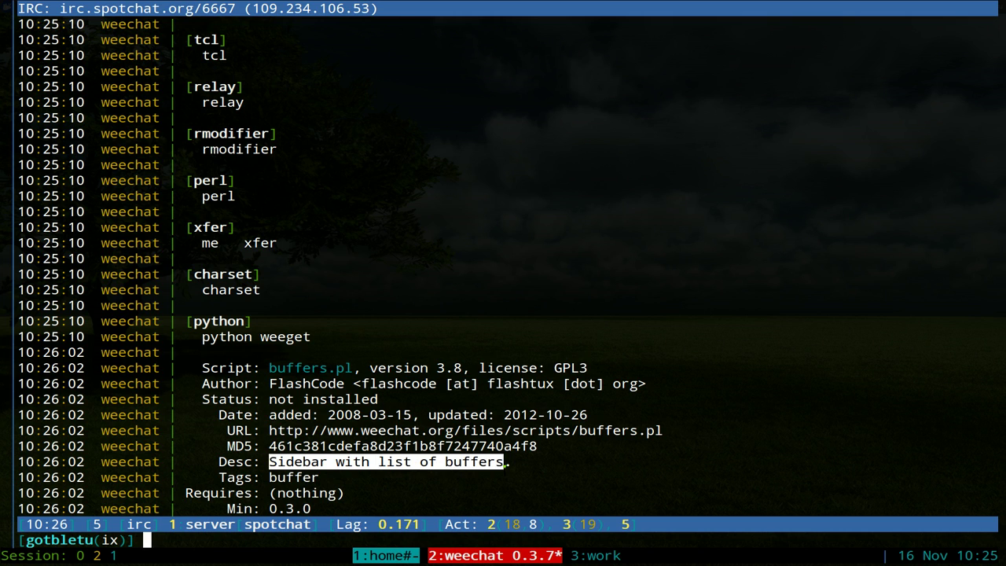
{"action": "left_click", "coordinate": [562, 465]}
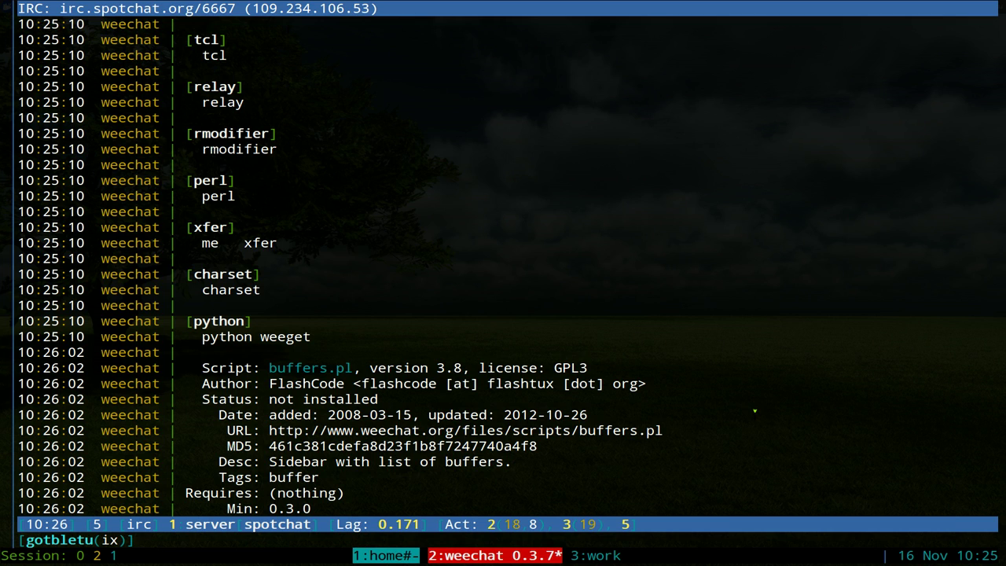
Install the buffers.pl script with weeget.
{"action": "type", "text": "/weeget"}
{"action": "type", "text": "install"}
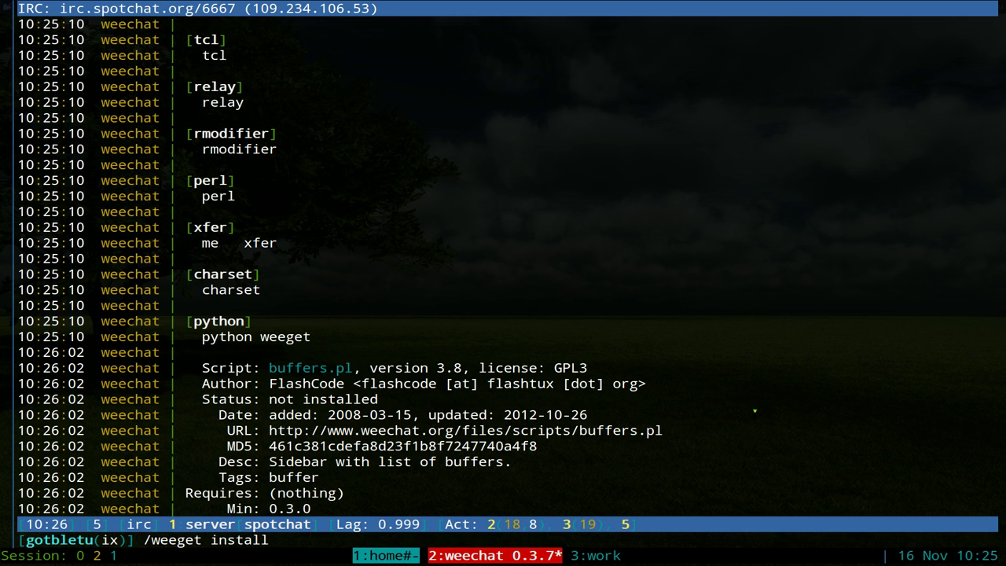
{"action": "type", "text": " buffers"}
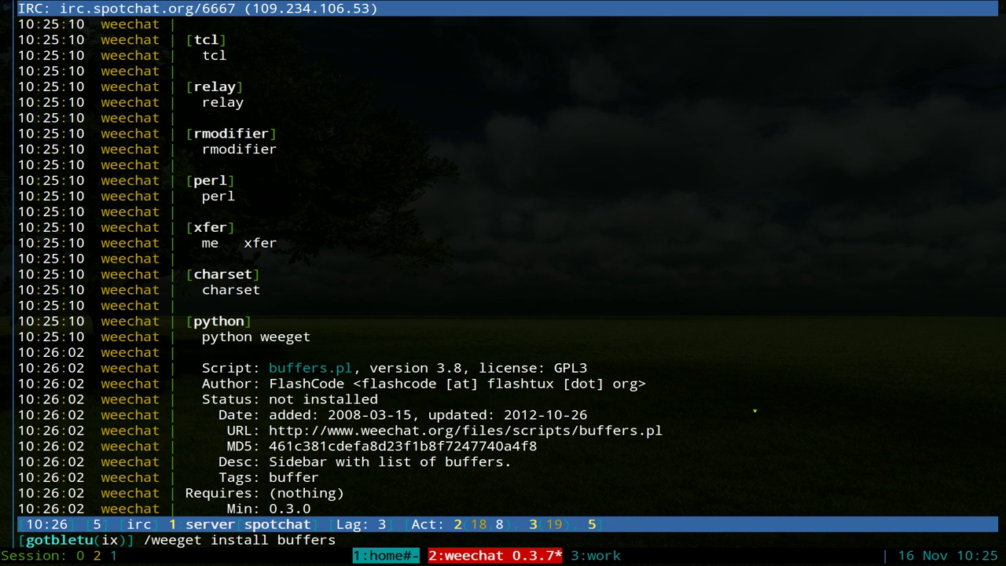
{"action": "type", "text": ".pl"}
{"action": "key", "text": "Return"}
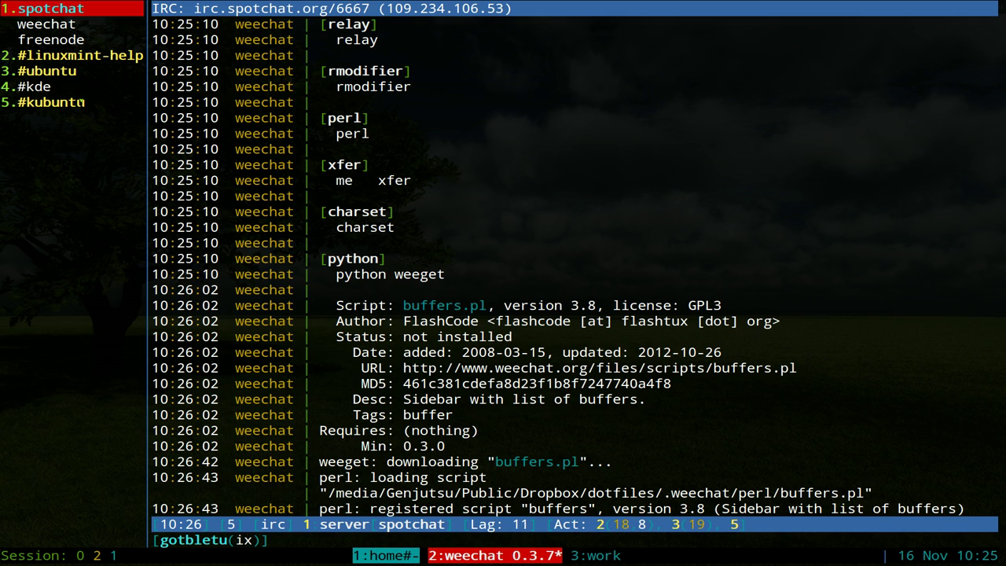
View the #linuxmint-help, #ubuntu, #kde and #kubuntu buffers in turn and return to buffer 1.
{"action": "triple_click", "coordinate": [22, 87]}
{"action": "left_click", "coordinate": [23, 70]}
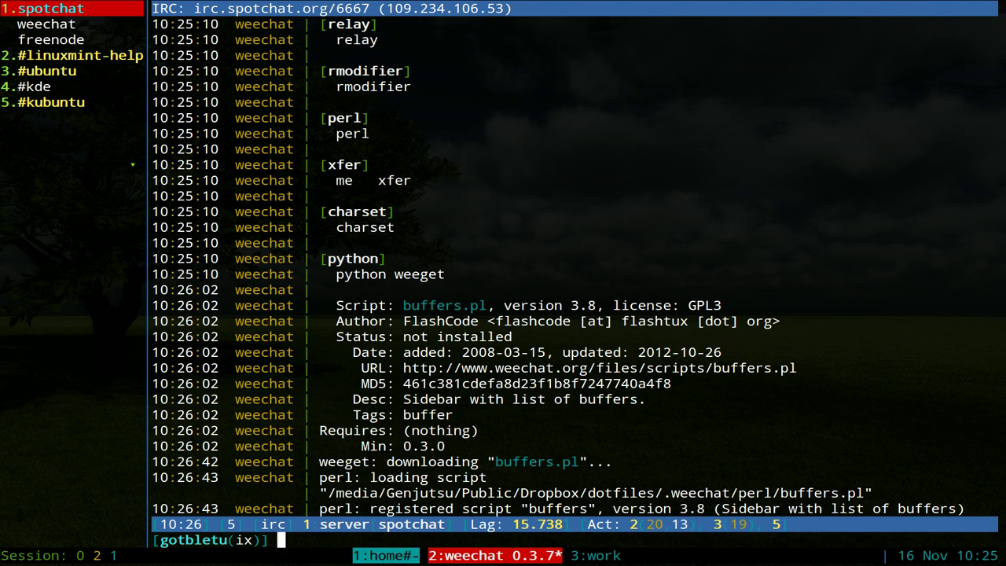
{"action": "key", "text": "alt+2"}
{"action": "type", "text": "l"}
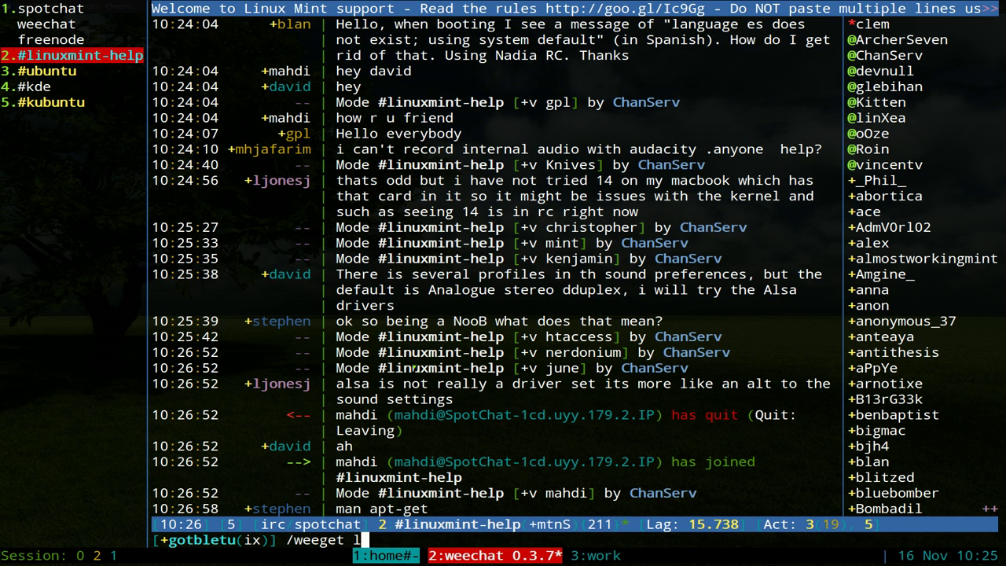
{"action": "key", "text": "alt+3"}
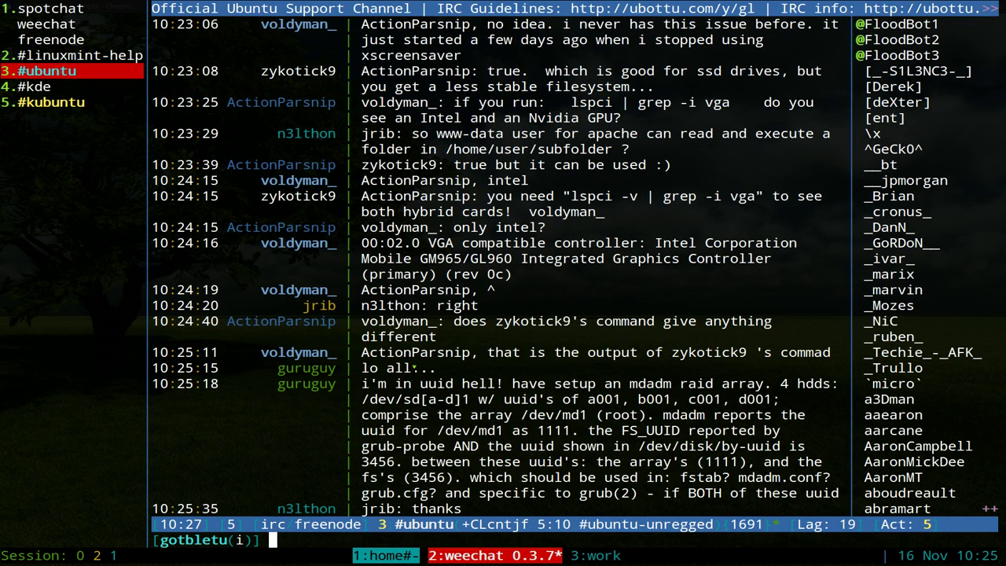
{"action": "key", "text": "alt+4"}
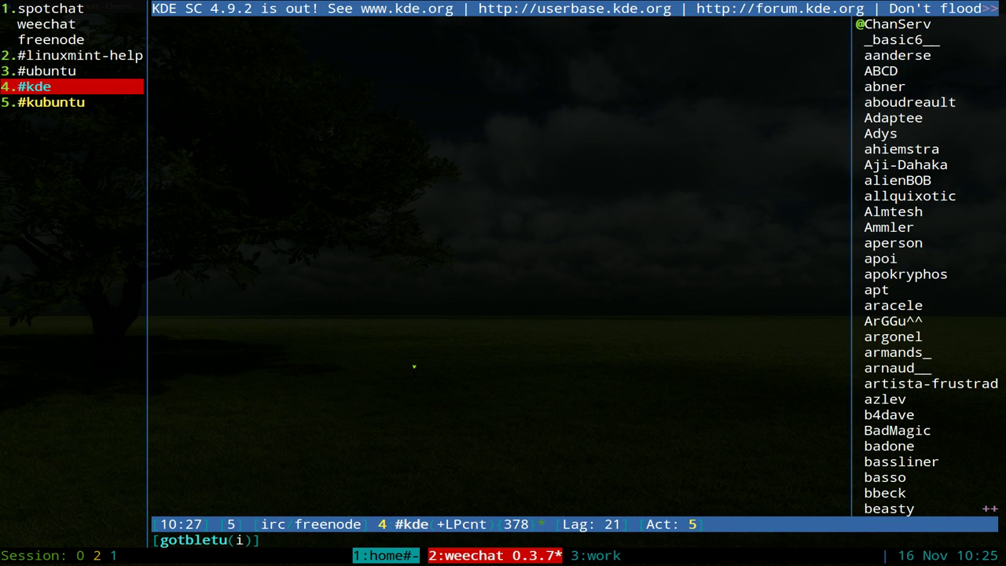
{"action": "key", "text": "alt+5"}
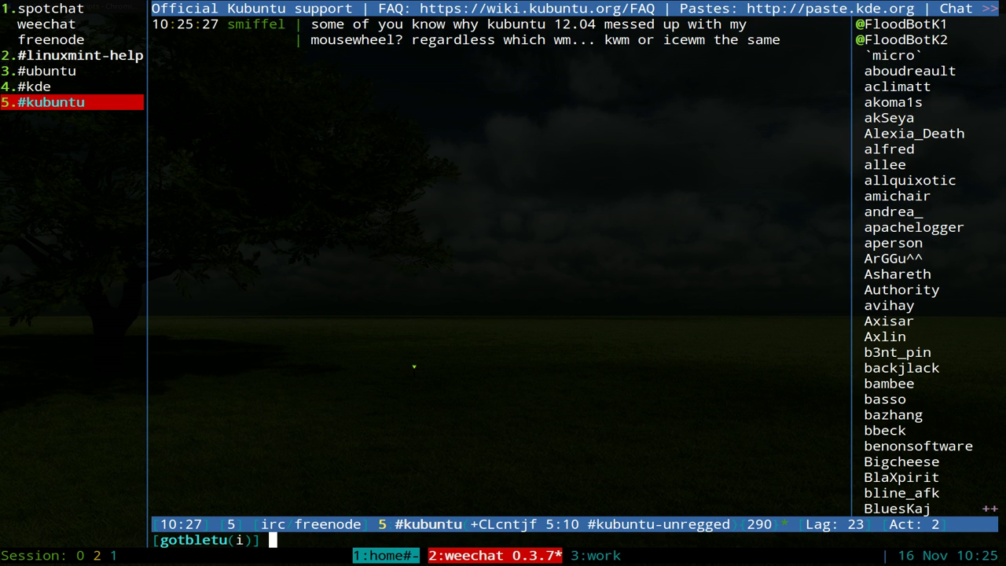
{"action": "key", "text": "alt+1"}
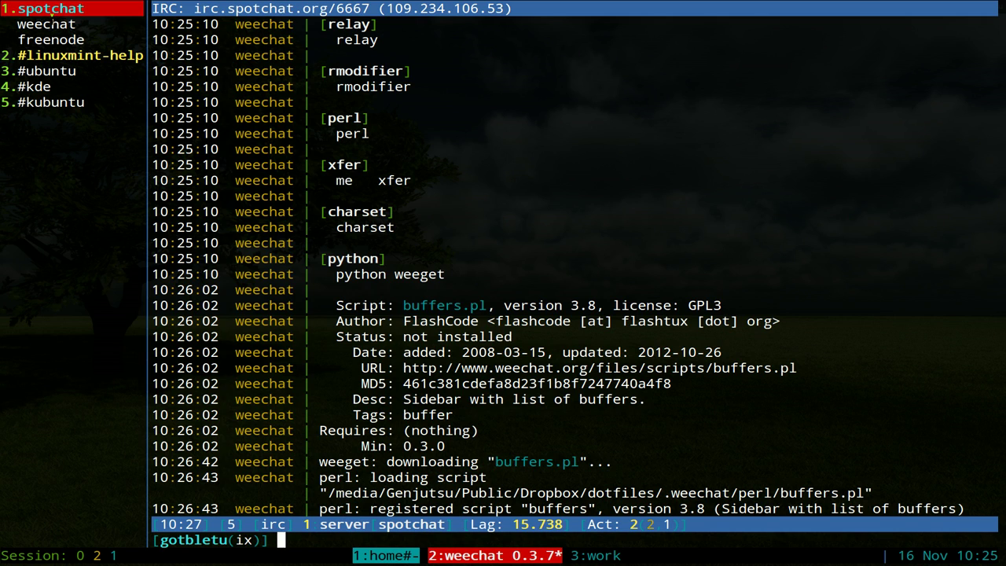
Cycle repeatedly through the merged spotchat, weechat and freenode buffers that share number 1.
{"action": "left_click_drag", "start_coordinate": [19, 10], "coordinate": [83, 9]}
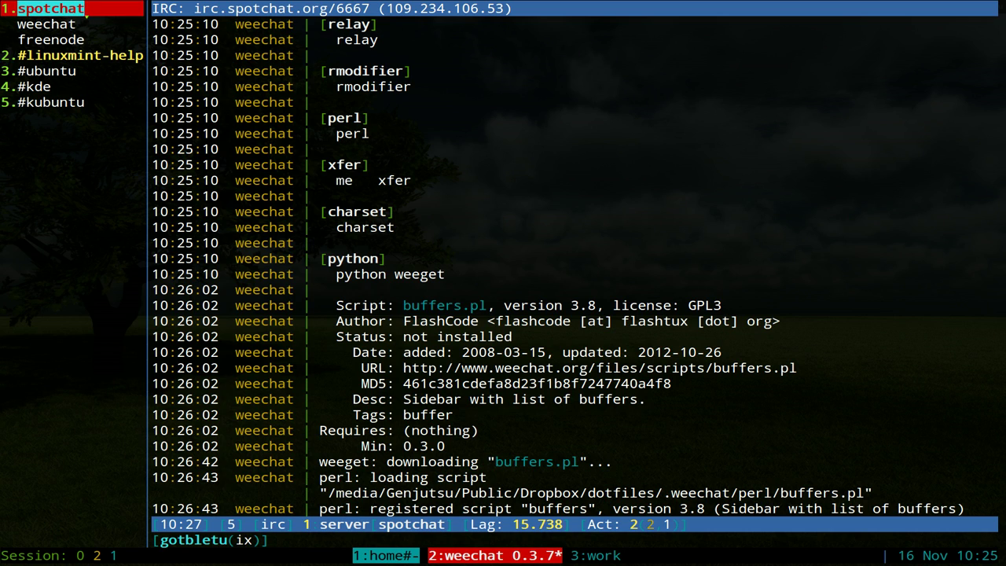
{"action": "left_click", "coordinate": [84, 9]}
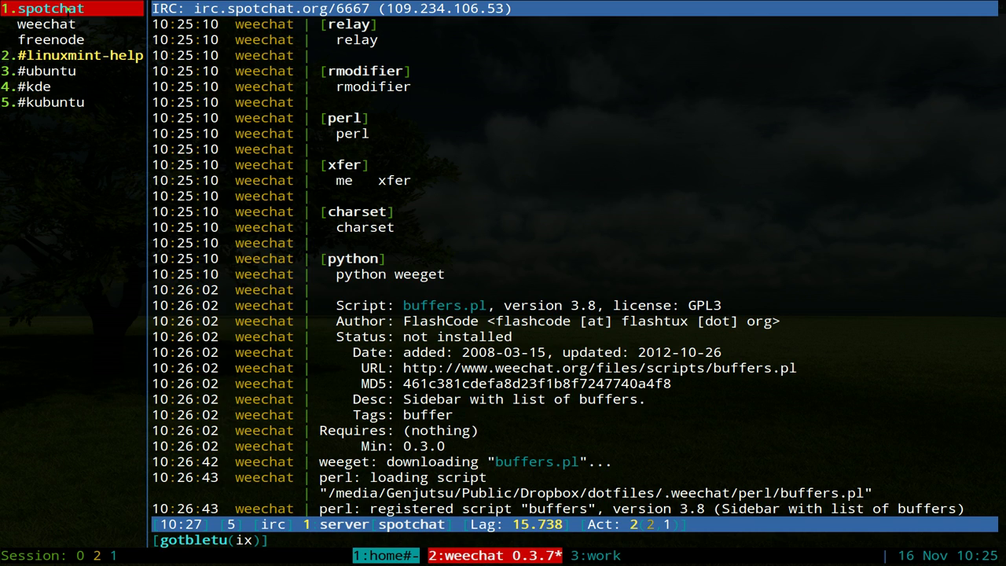
{"action": "key", "text": "ctrl+x"}
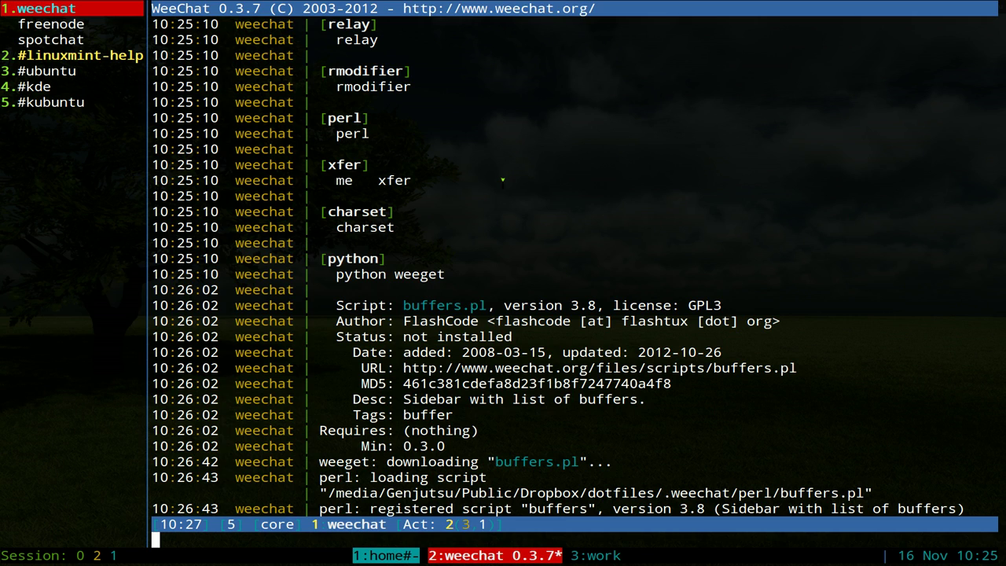
{"action": "key", "text": "ctrl+x"}
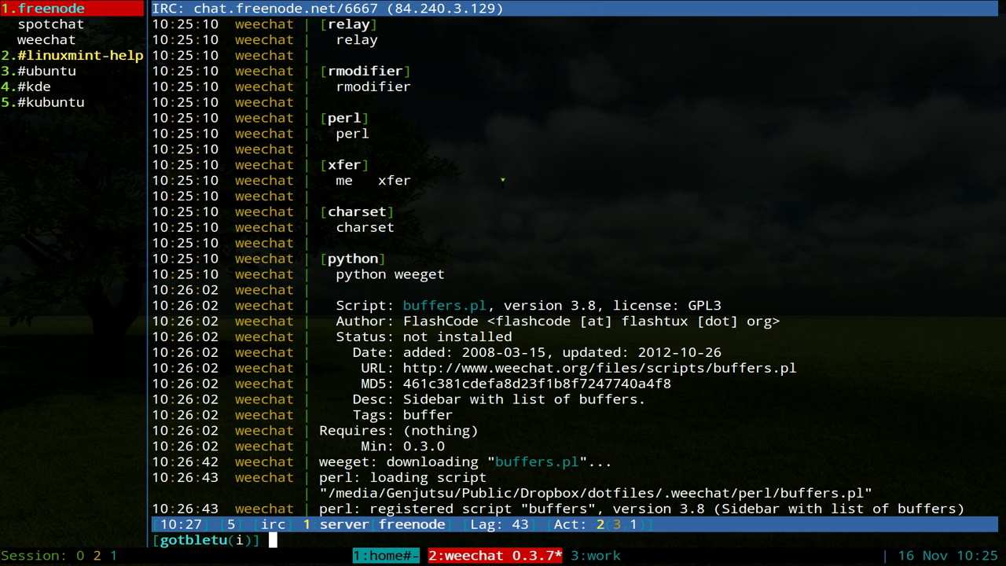
{"action": "key", "text": "ctrl+x"}
{"action": "key", "text": "ctrl+x"}
{"action": "key", "text": "ctrl+x"}
{"action": "key", "text": "ctrl+x"}
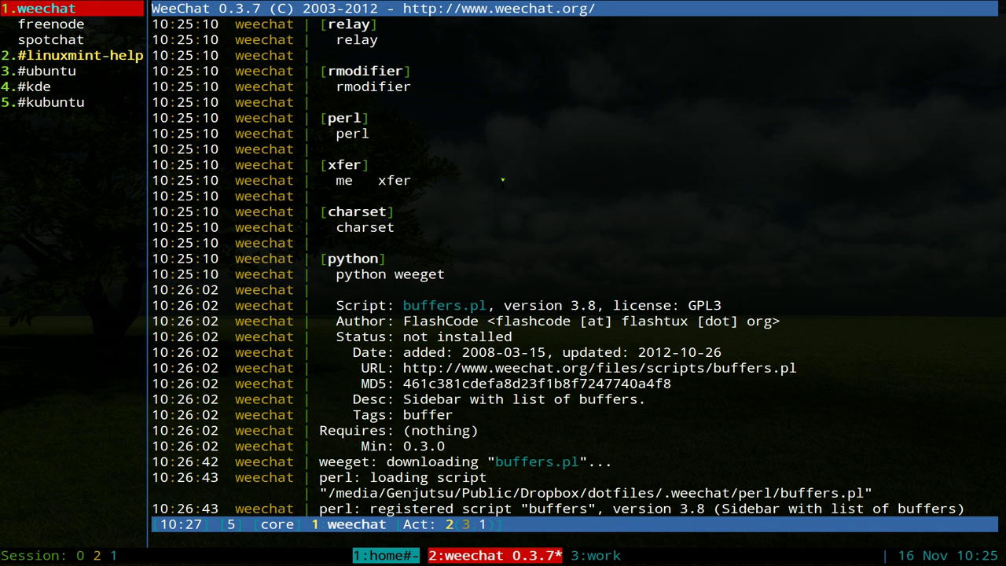
{"action": "key", "text": "ctrl+x"}
{"action": "key", "text": "ctrl+x"}
{"action": "key", "text": "ctrl+x"}
{"action": "key", "text": "ctrl+x"}
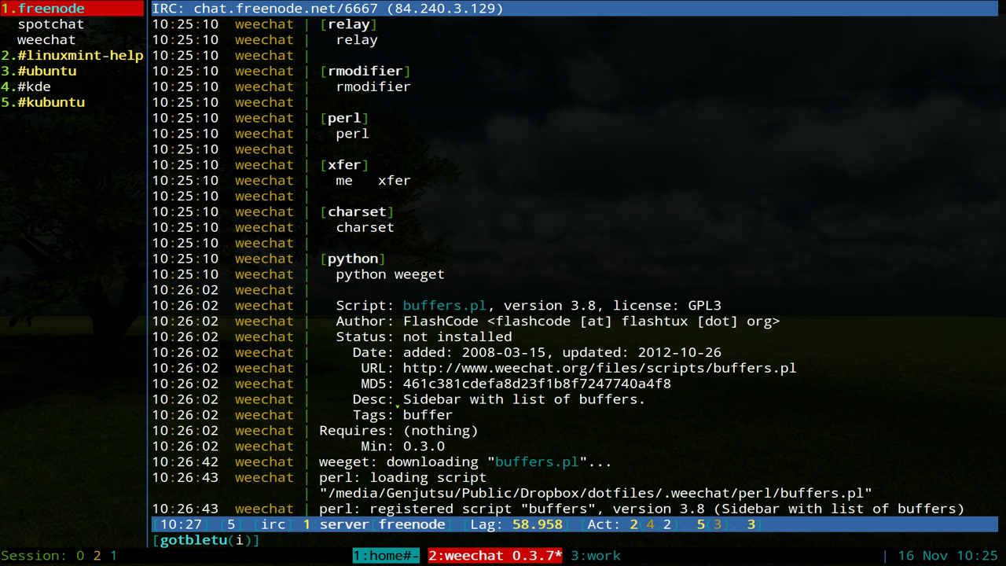
Quit WeeChat and change to the .weechat directory in the tmux work window.
{"action": "type", "text": "/quit"}
{"action": "key", "text": "Return"}
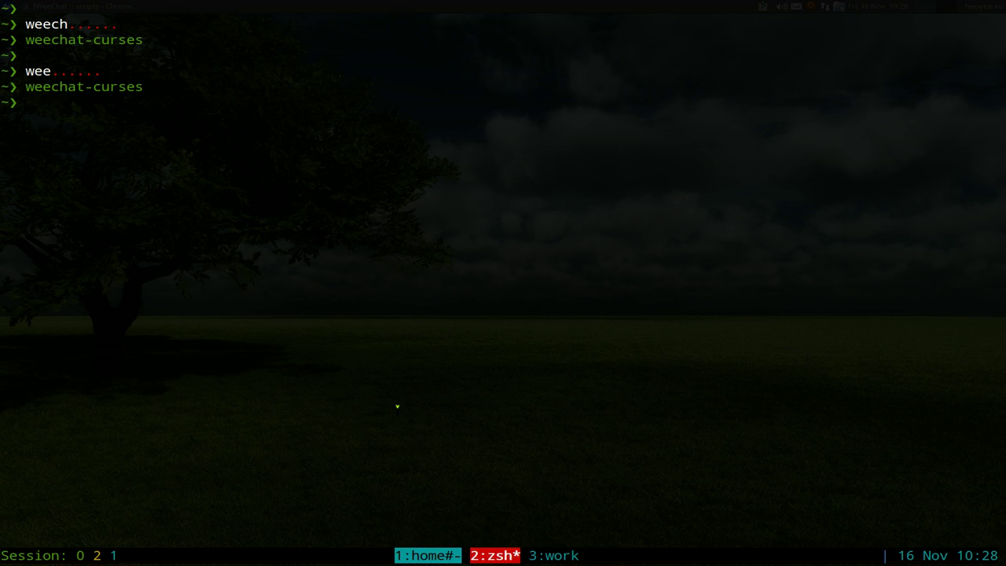
{"action": "key", "text": "ctrl+b"}
{"action": "type", "text": "3"}
{"action": "type", "text": "cd ."}
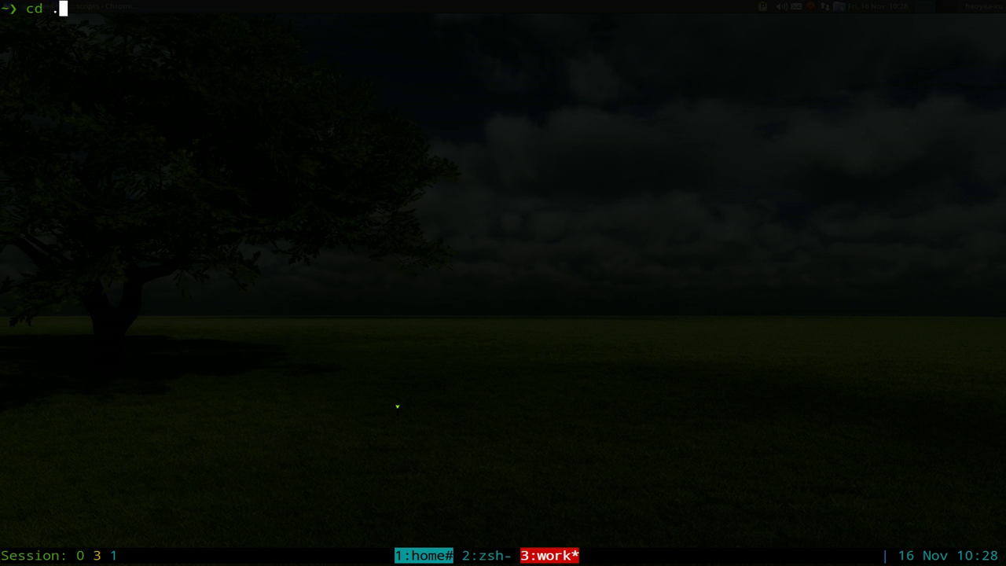
{"action": "type", "text": "wee"}
{"action": "key", "text": "Tab"}
{"action": "key", "text": "Return"}
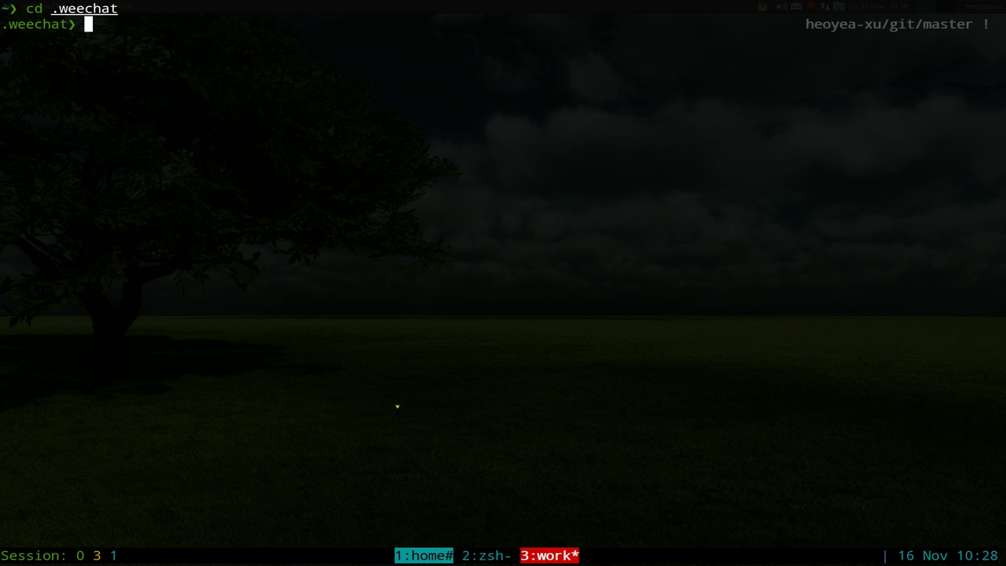
List the .weechat directory's files and open weechat.conf in vim.
{"action": "type", "text": "ls"}
{"action": "key", "text": "Return"}
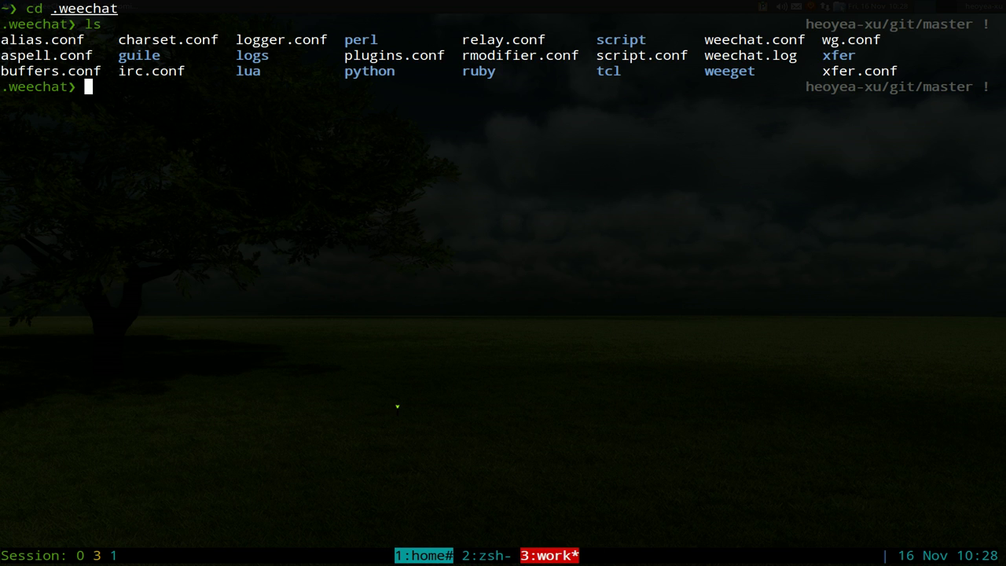
{"action": "type", "text": "vim wee"}
{"action": "key", "text": "Tab"}
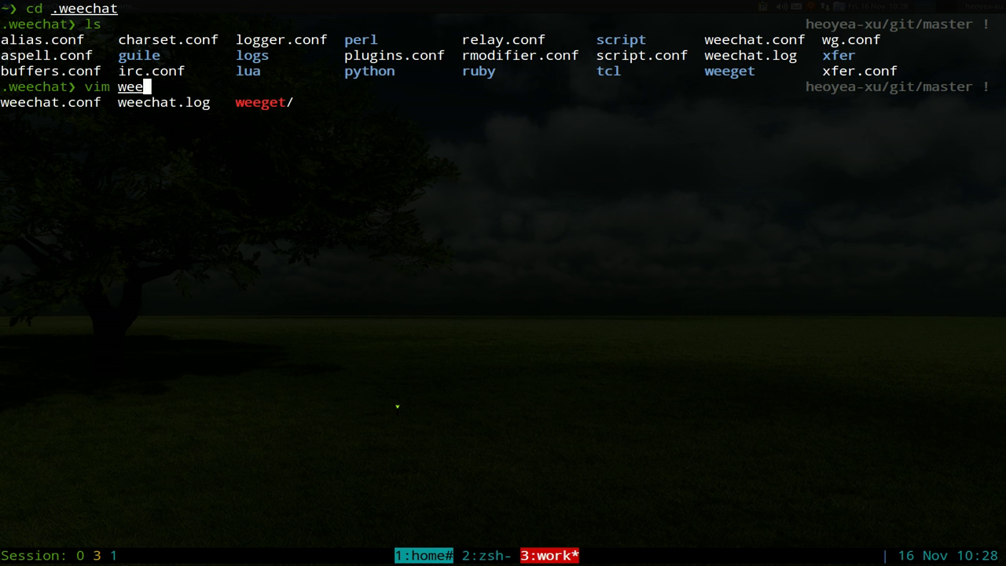
{"action": "key", "text": "Tab"}
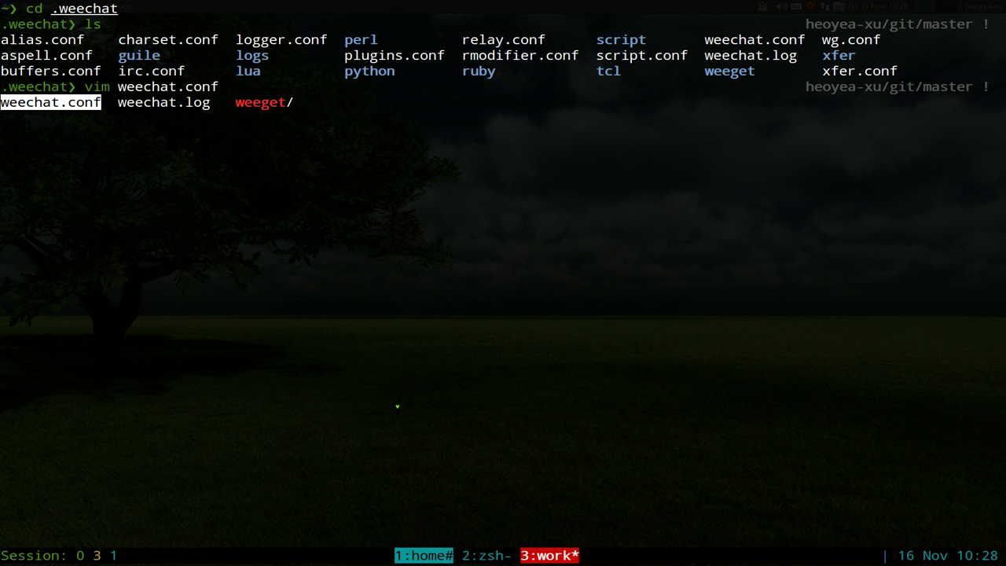
{"action": "key", "text": "Return"}
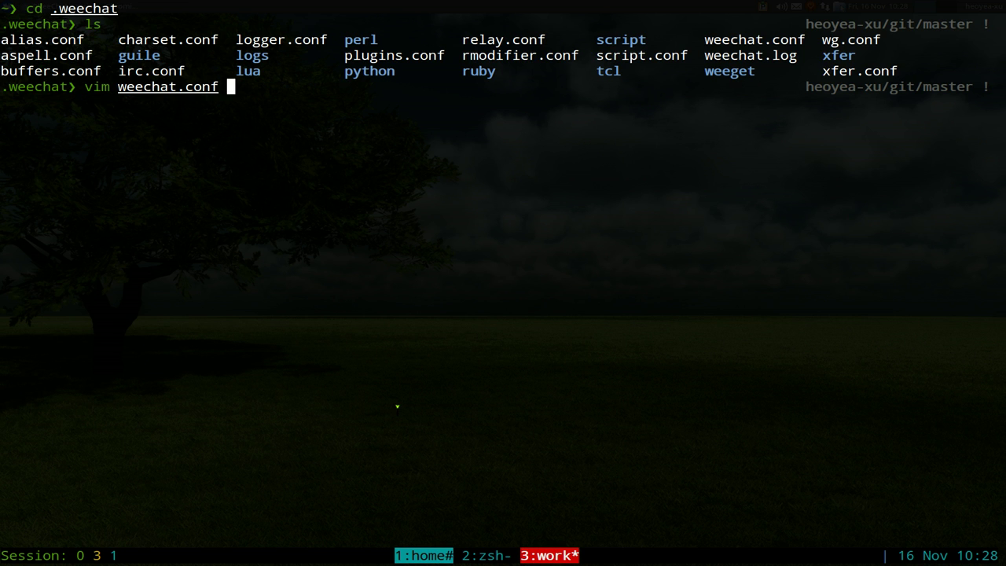
{"action": "key", "text": "Return"}
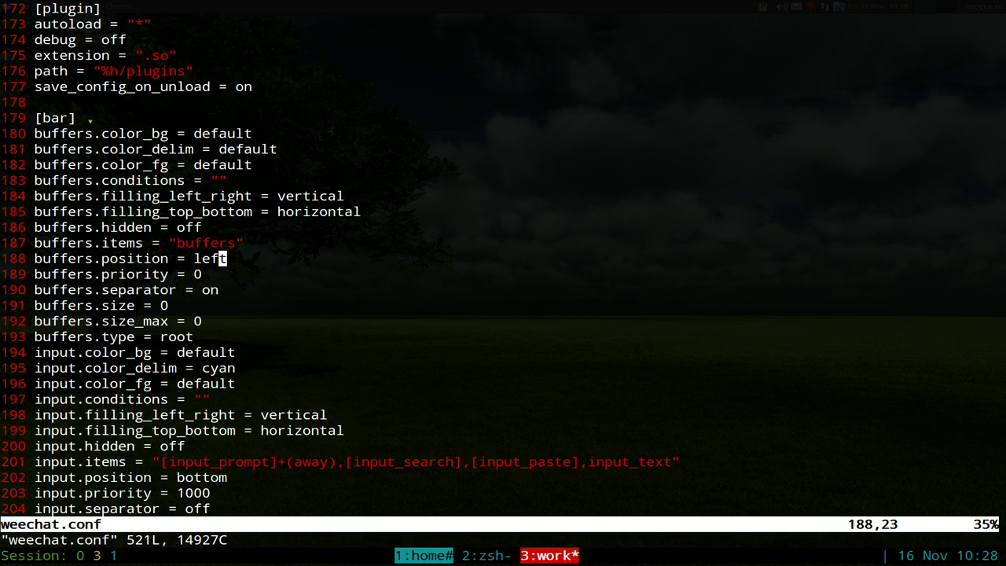
Change the buffers.position value in the [bar] section to top.
{"action": "left_click_drag", "start_coordinate": [35, 118], "coordinate": [75, 118]}
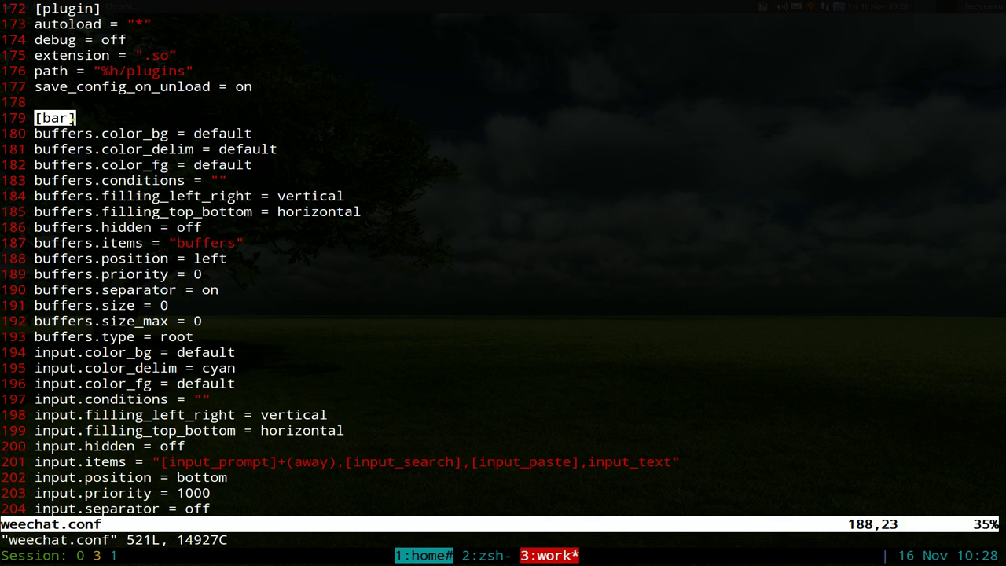
{"action": "left_click", "coordinate": [143, 227]}
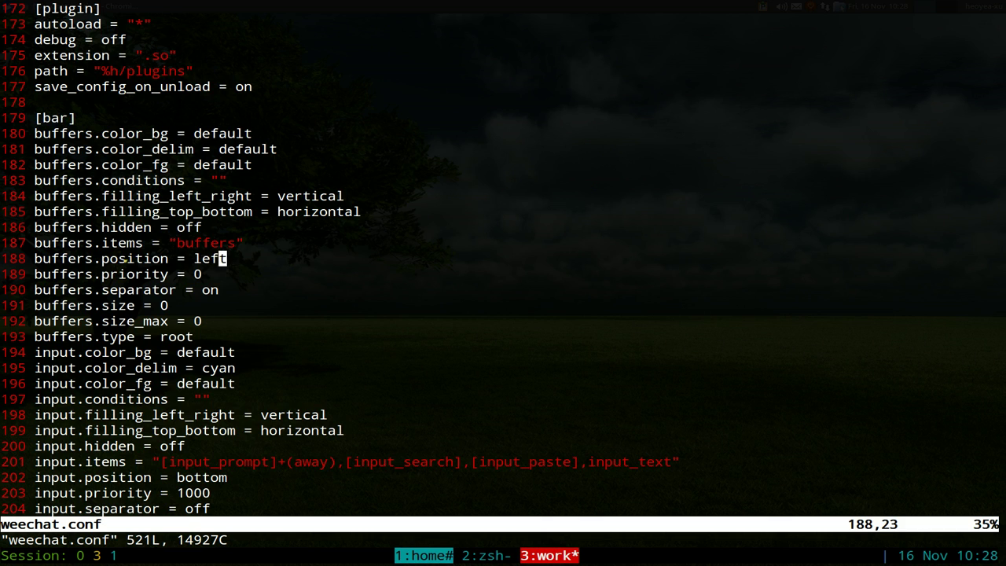
{"action": "left_click_drag", "start_coordinate": [35, 258], "coordinate": [236, 260]}
{"action": "key", "text": "h"}
{"action": "key", "text": "h"}
{"action": "key", "text": "h"}
{"action": "type", "text": "cwtop"}
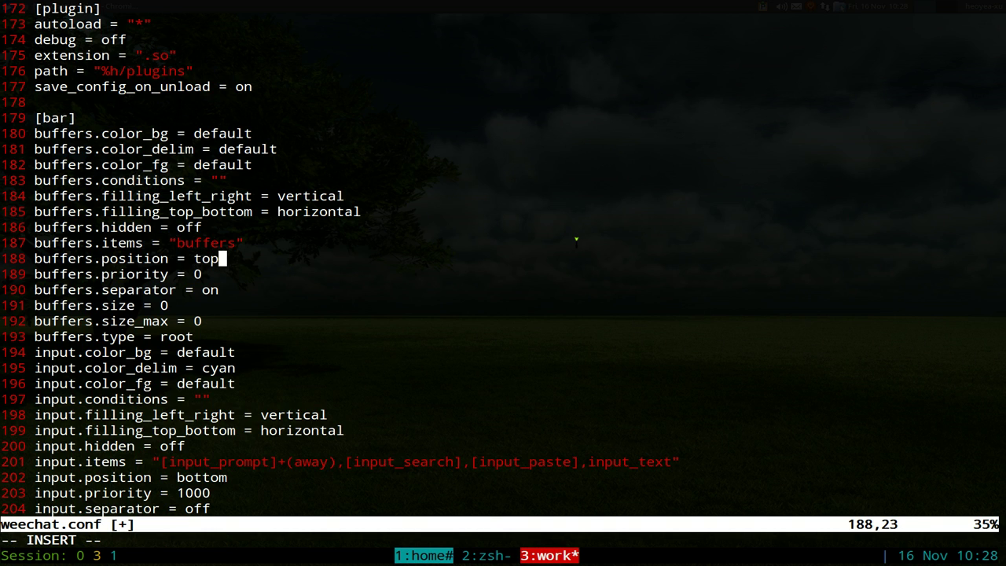
Set buffers.position to bottom, and save and close weechat.conf.
{"action": "key", "text": "BackSpace"}
{"action": "key", "text": "BackSpace"}
{"action": "key", "text": "BackSpace"}
{"action": "type", "text": "bottom"}
{"action": "key", "text": "Escape"}
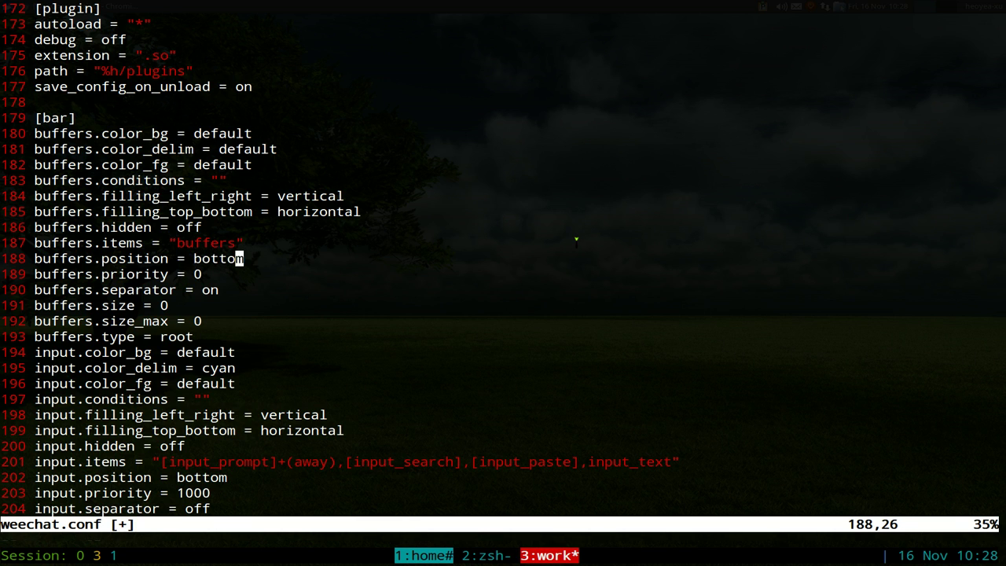
{"action": "type", "text": ":x"}
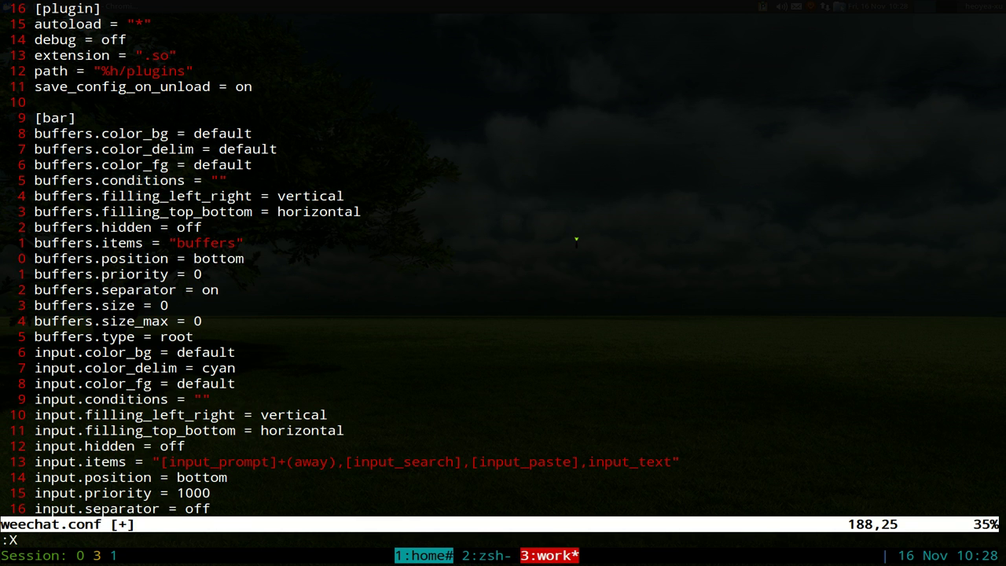
{"action": "key", "text": "Return"}
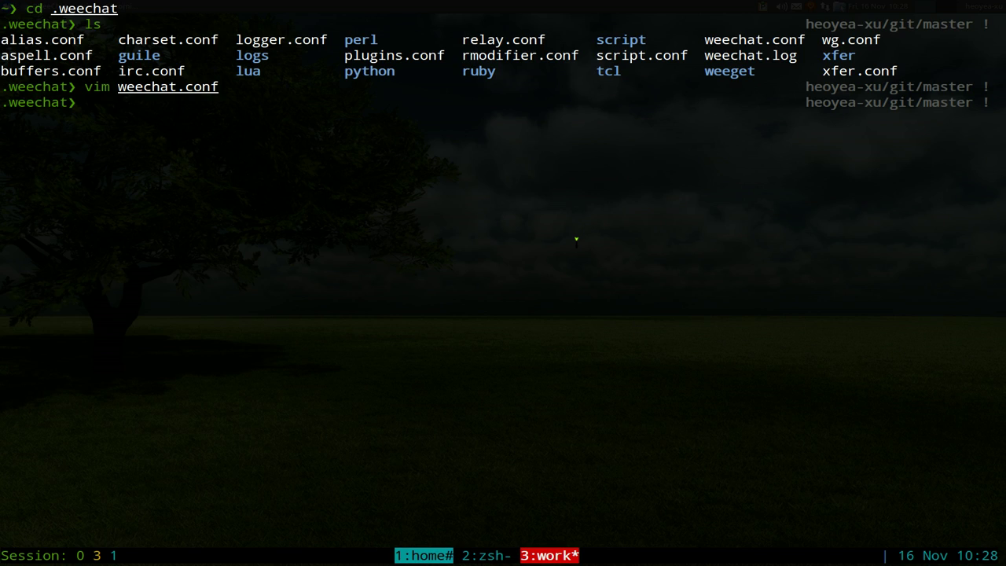
Start weechat-curses in tmux window 2 and shrink the drop-down terminal from full screen to half height.
{"action": "key", "text": "ctrl+b"}
{"action": "key", "text": "2"}
{"action": "key", "text": "Up"}
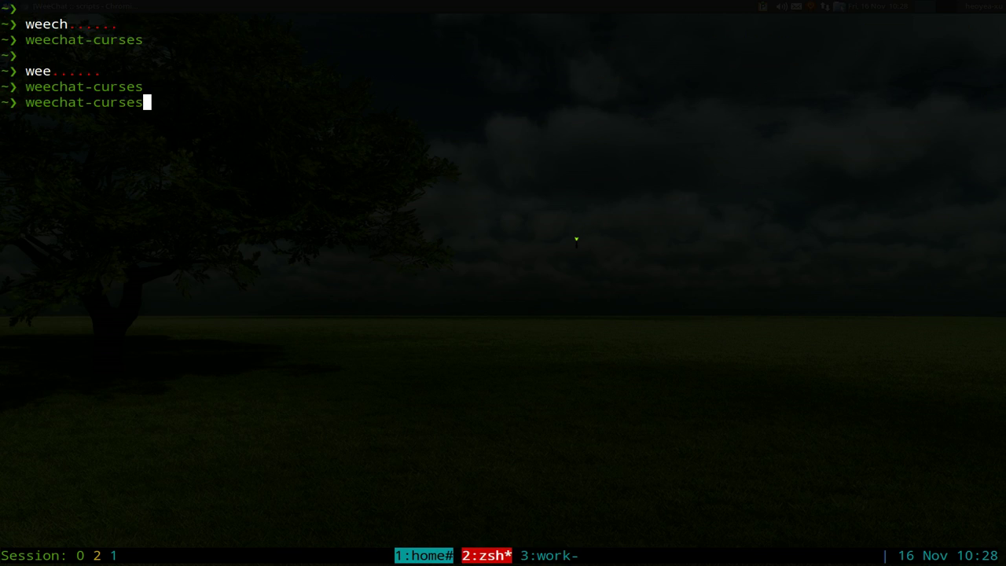
{"action": "key", "text": "Return"}
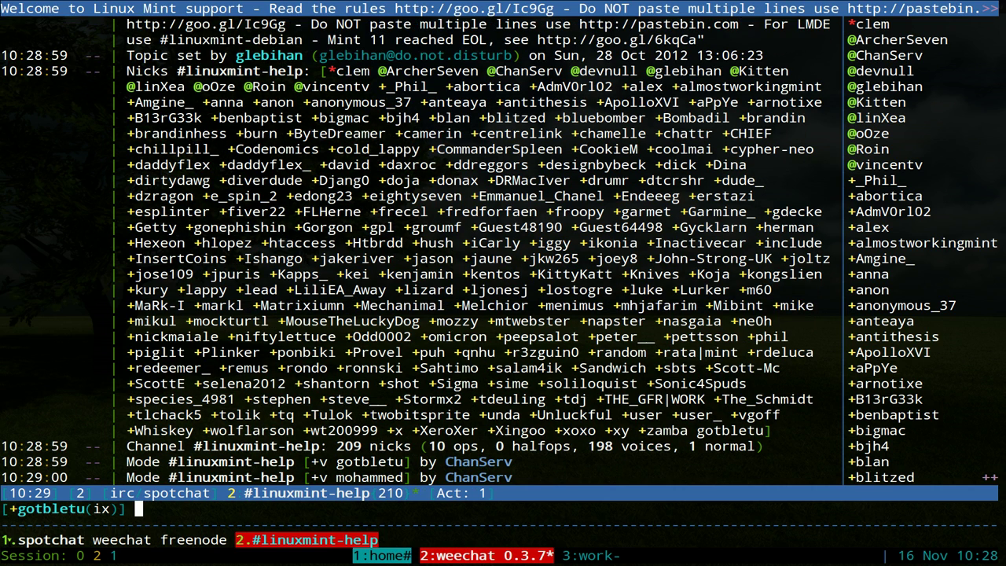
{"action": "left_click_drag", "start_coordinate": [12, 539], "coordinate": [134, 540]}
{"action": "left_click_drag", "start_coordinate": [12, 540], "coordinate": [93, 541]}
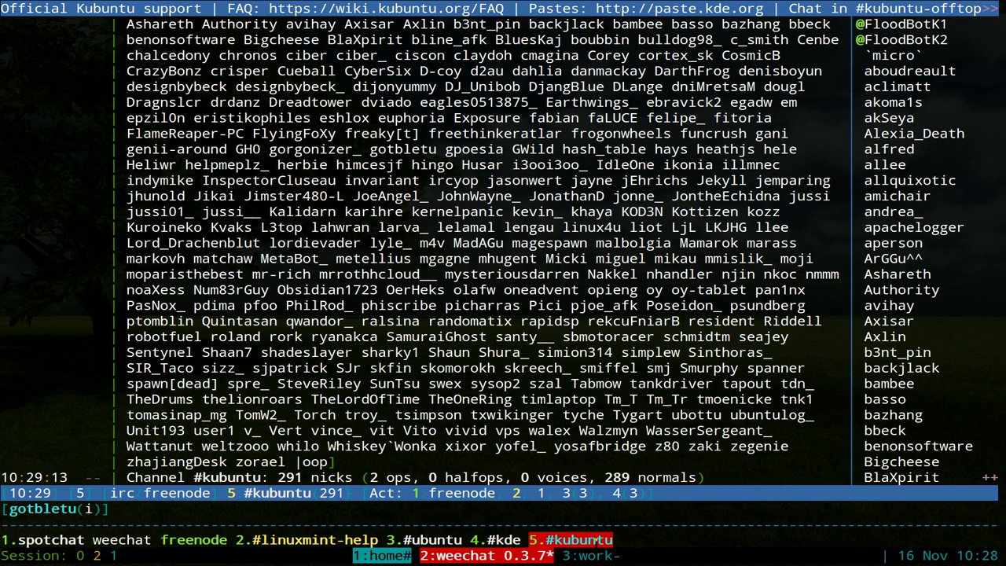
{"action": "key", "text": "F12"}
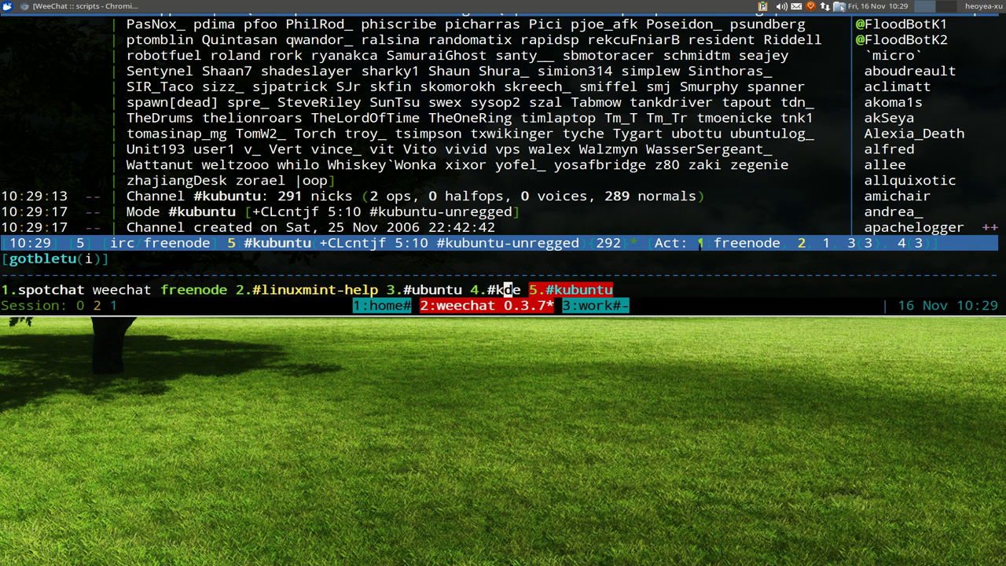
Switch the merged server buffer in buffer 1 to freenode and join the #flexget channel.
{"action": "key", "text": "alt+1"}
{"action": "type", "text": "/"}
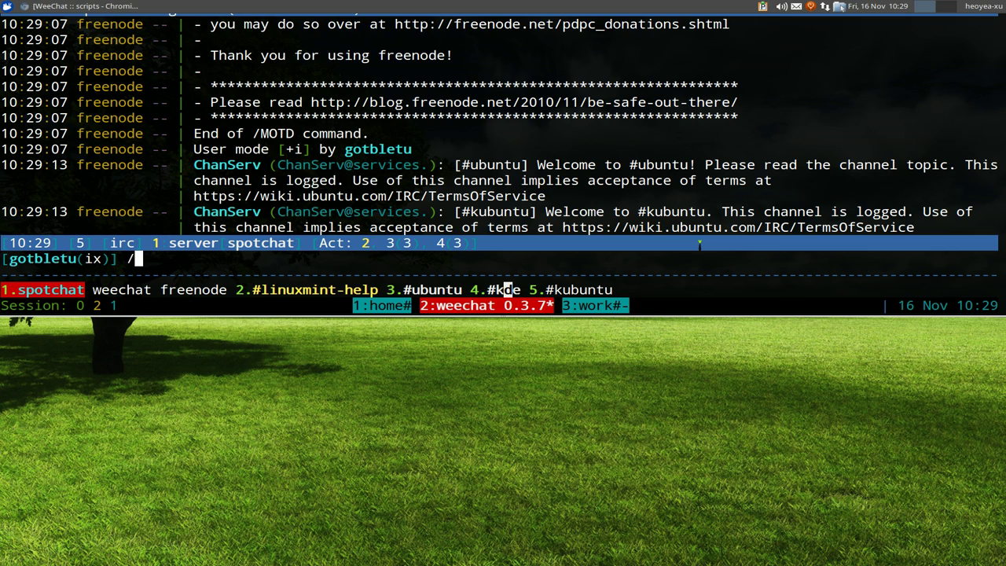
{"action": "key", "text": "BackSpace"}
{"action": "key", "text": "ctrl+x"}
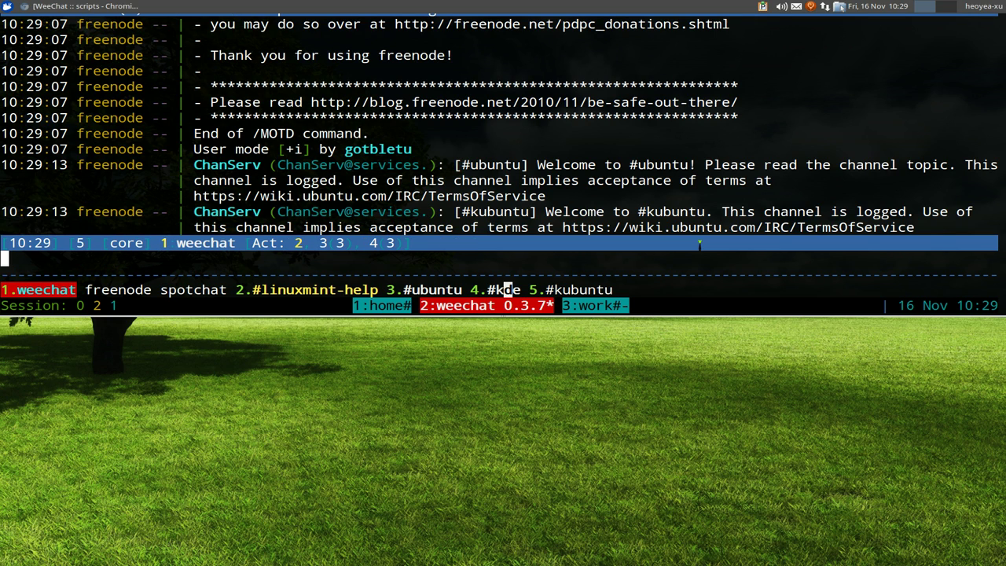
{"action": "key", "text": "ctrl+x"}
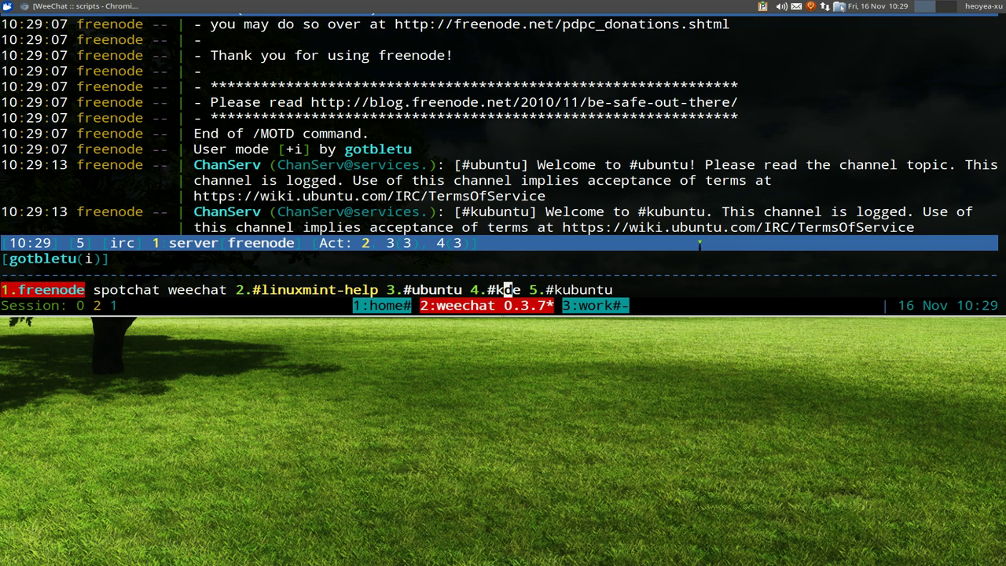
{"action": "type", "text": "/join #flexget"}
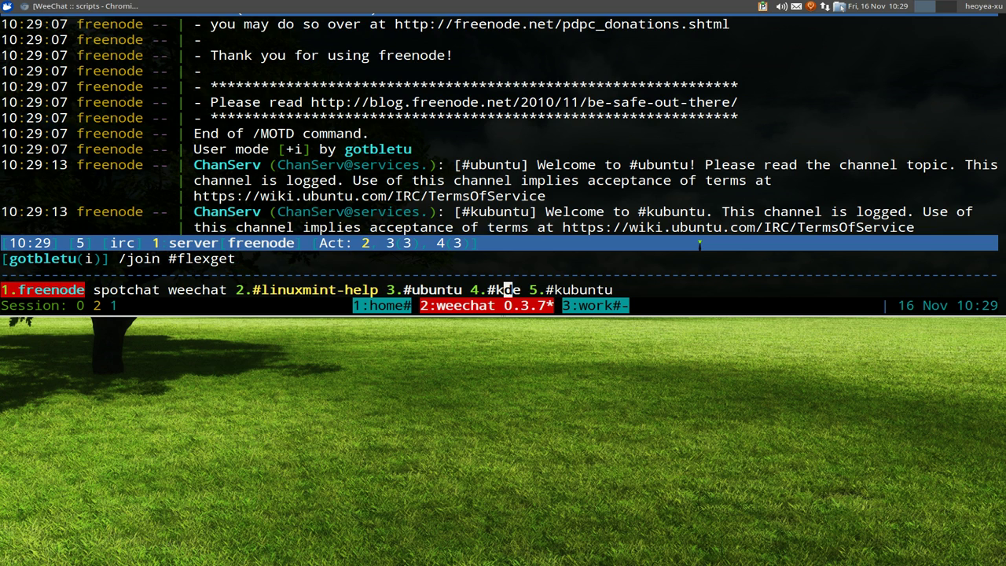
{"action": "key", "text": "Return"}
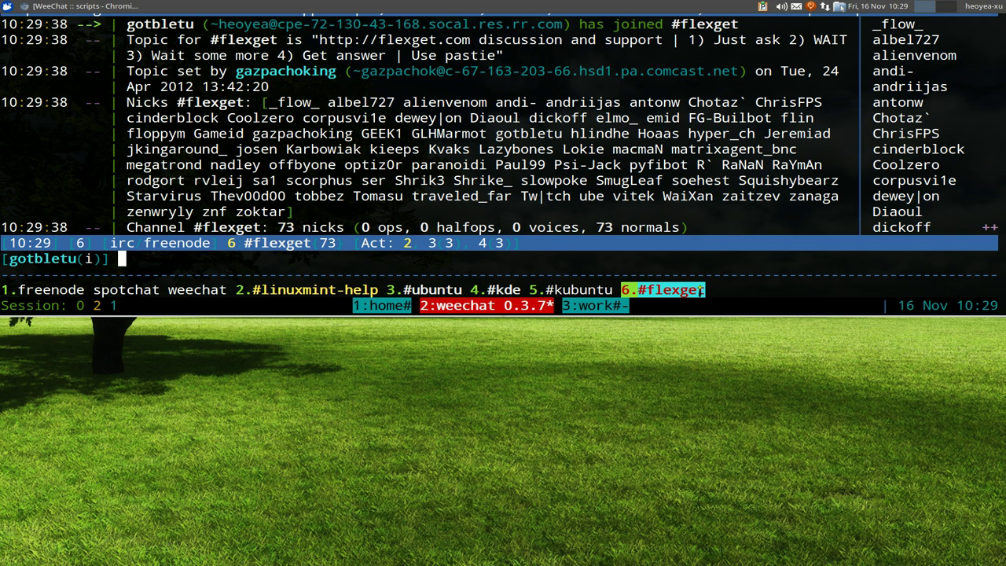
View buffers 1, 2 and 3 by number, and move on to the adjacent #kde buffer.
{"action": "key", "text": "alt+1"}
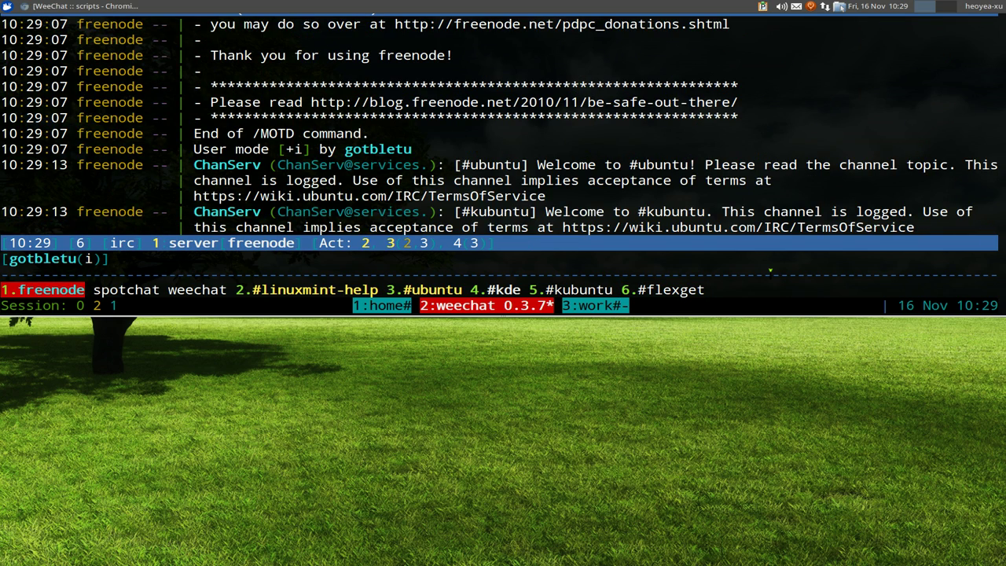
{"action": "key", "text": "alt+2"}
{"action": "key", "text": "alt+3"}
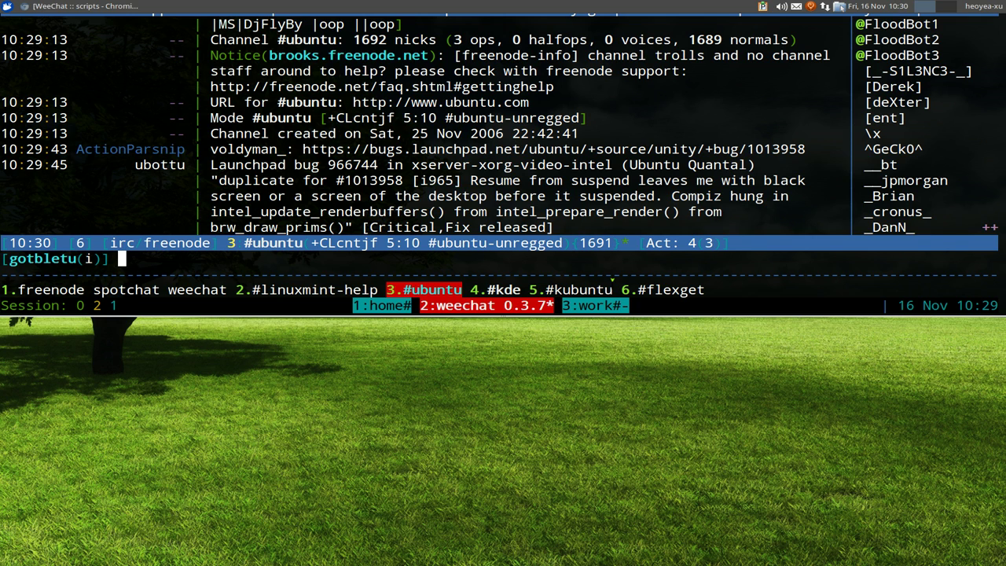
{"action": "key", "text": "alt+Right"}
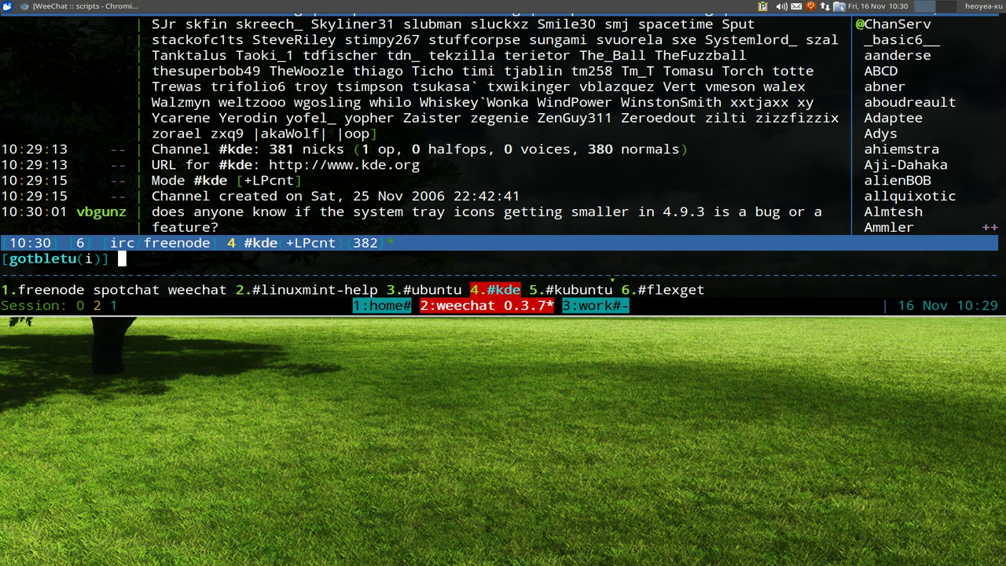